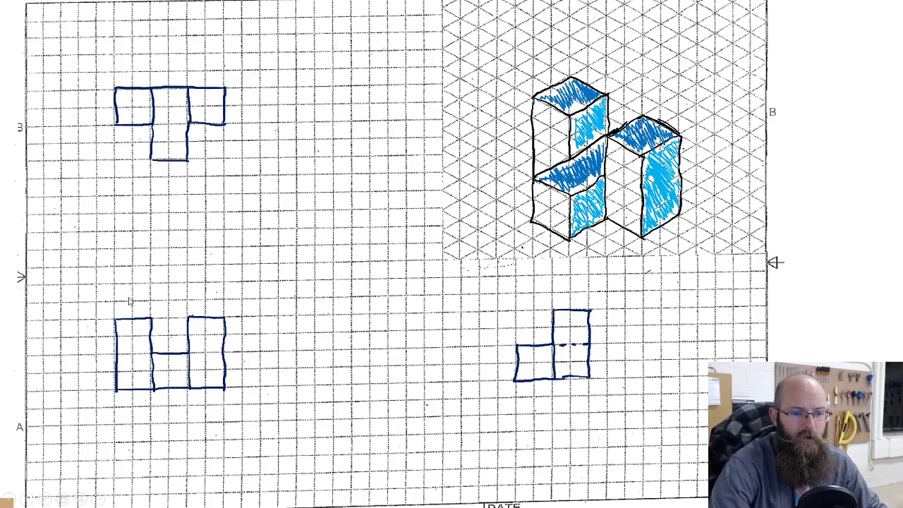
- With a dark blue pen, draw .75 width dimensions above the H-shaped front view's left column and middle section
click(43, 498)
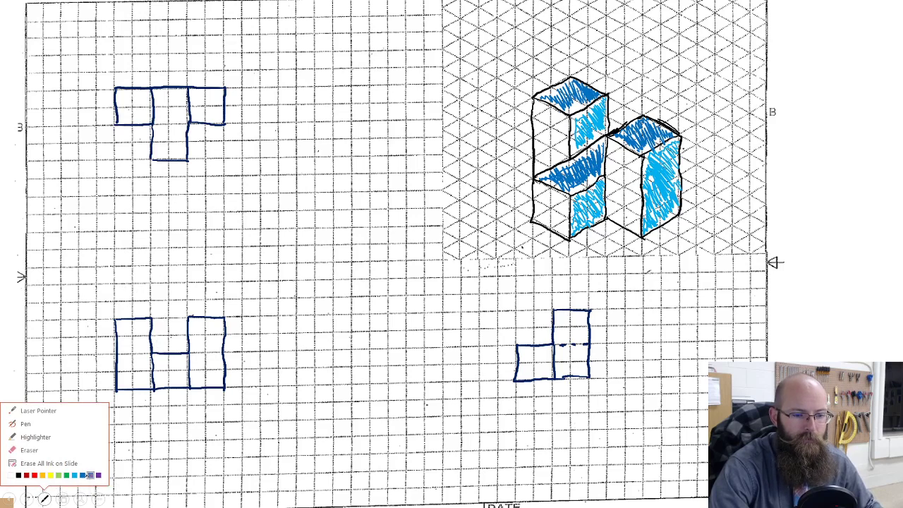
click(90, 475)
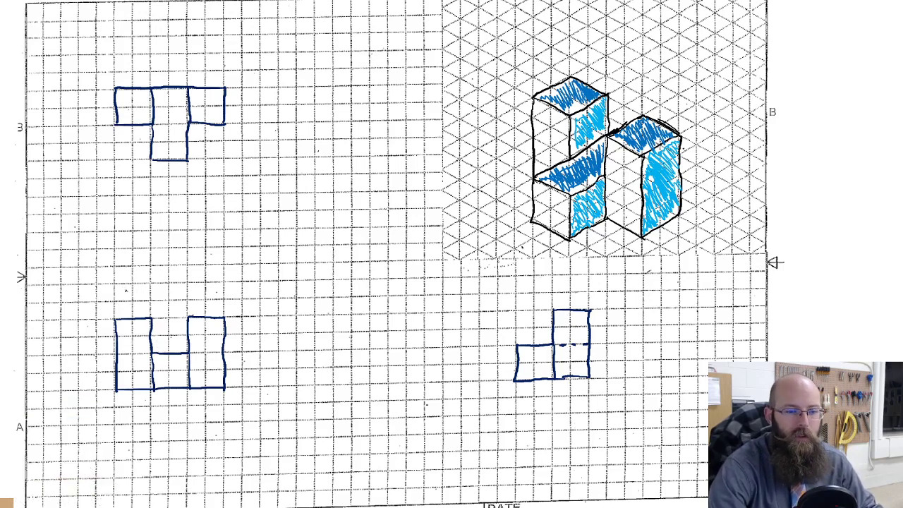
mouse_move(115, 290)
mouse_down()
mouse_move(114, 303)
mouse_move(150, 307)
mouse_move(114, 306)
mouse_up()
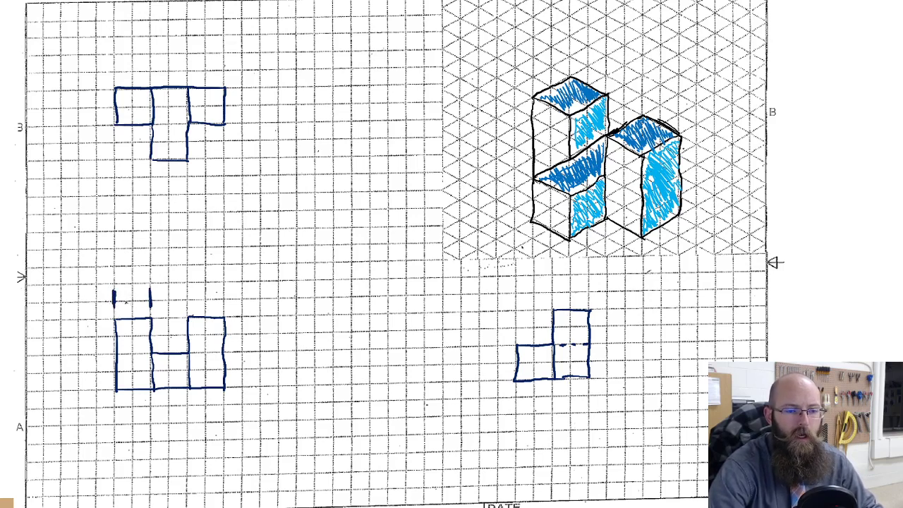
drag(130, 296, 138, 303)
mouse_move(137, 296)
mouse_down()
mouse_move(151, 304)
mouse_move(120, 304)
mouse_up()
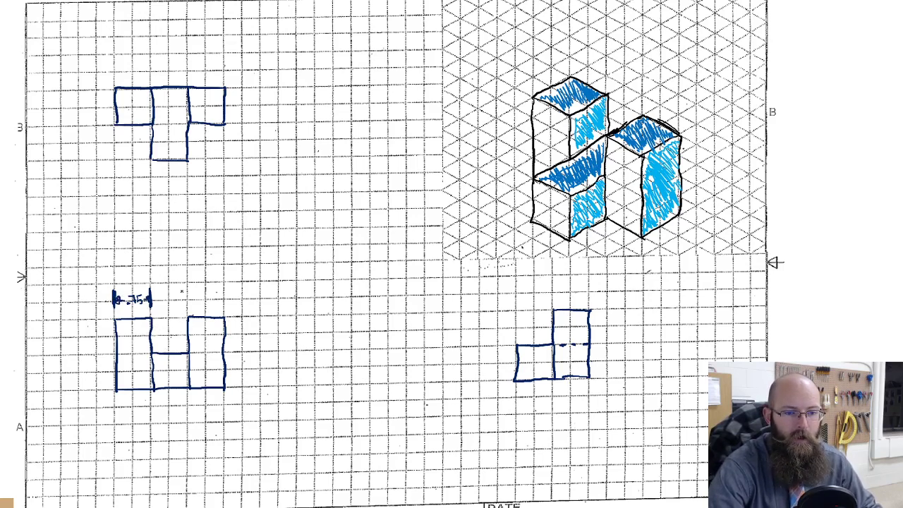
mouse_move(188, 292)
mouse_down()
mouse_move(189, 304)
mouse_move(155, 297)
mouse_up()
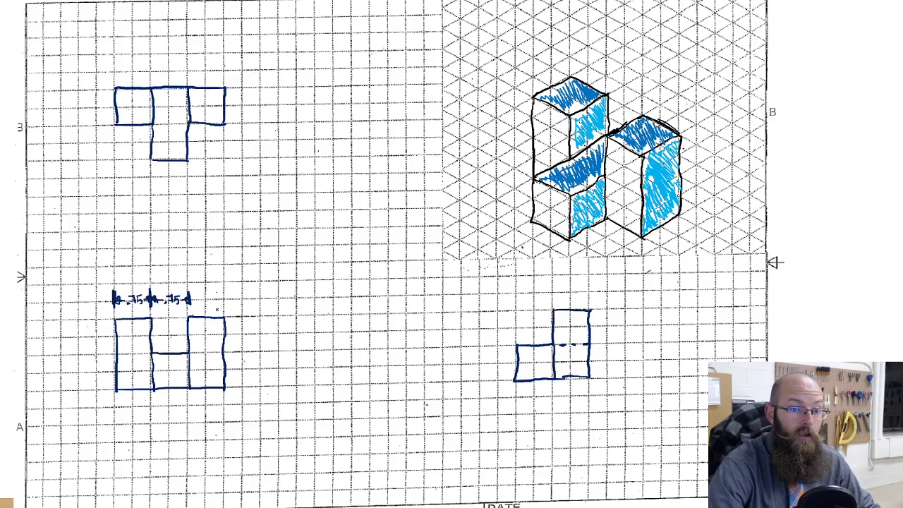
mouse_move(223, 309)
mouse_down()
mouse_move(196, 308)
mouse_move(222, 311)
mouse_up()
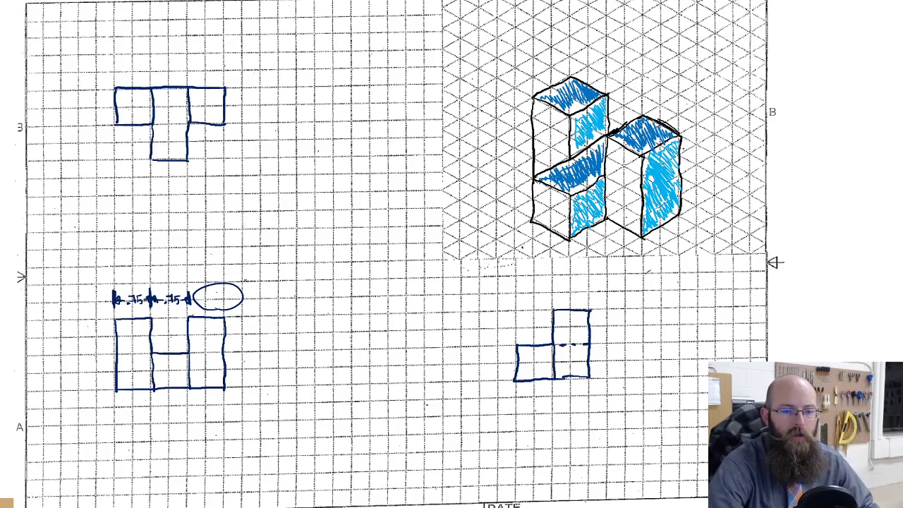
drag(228, 288, 221, 285)
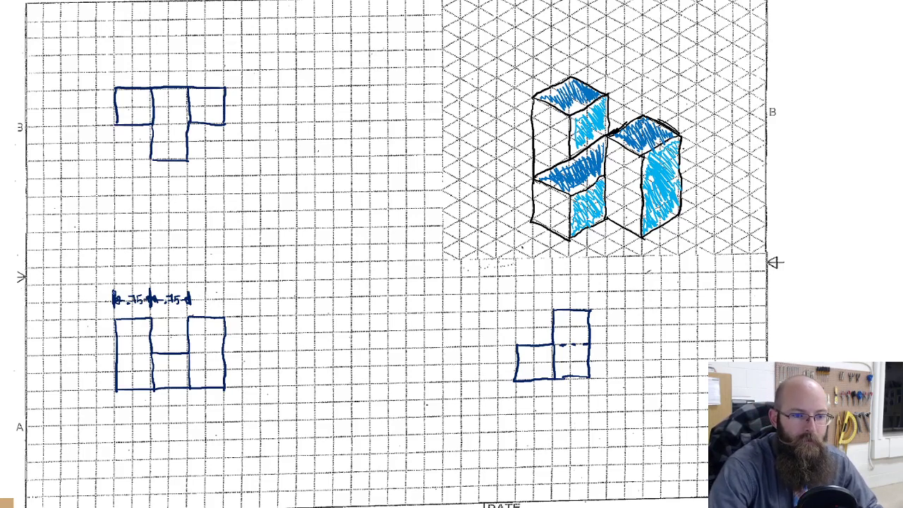
- Draw an overall width dimension labelled 1.50 above the front view's two .75 dimensions, with extension lines and arrowheads
drag(115, 292, 115, 266)
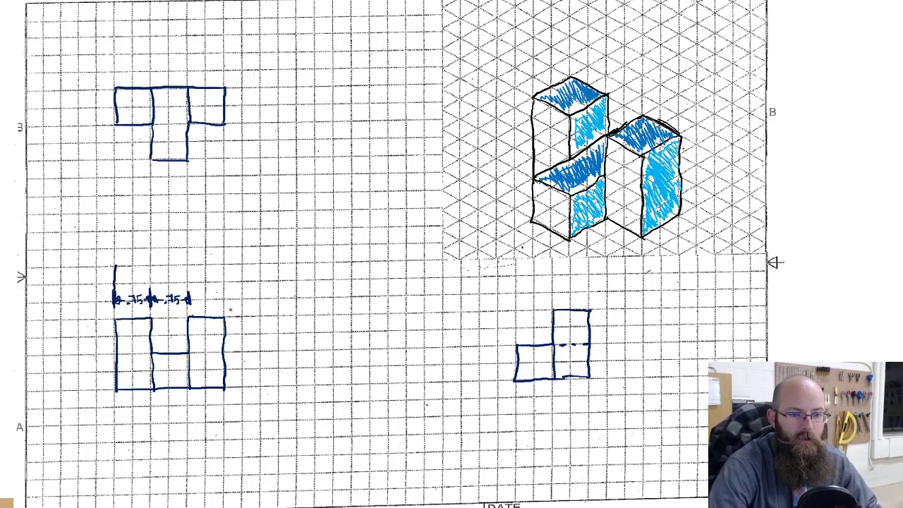
drag(225, 311, 225, 262)
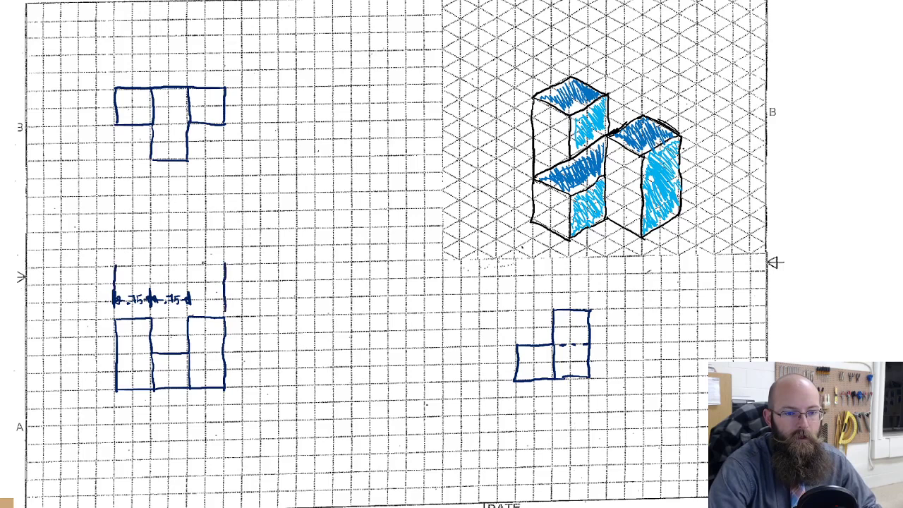
click(170, 278)
mouse_move(166, 269)
mouse_down()
mouse_move(165, 280)
mouse_move(181, 268)
mouse_move(225, 272)
mouse_move(217, 277)
mouse_up()
drag(159, 273, 115, 272)
mouse_move(116, 272)
mouse_down()
mouse_move(124, 278)
mouse_move(115, 273)
mouse_up()
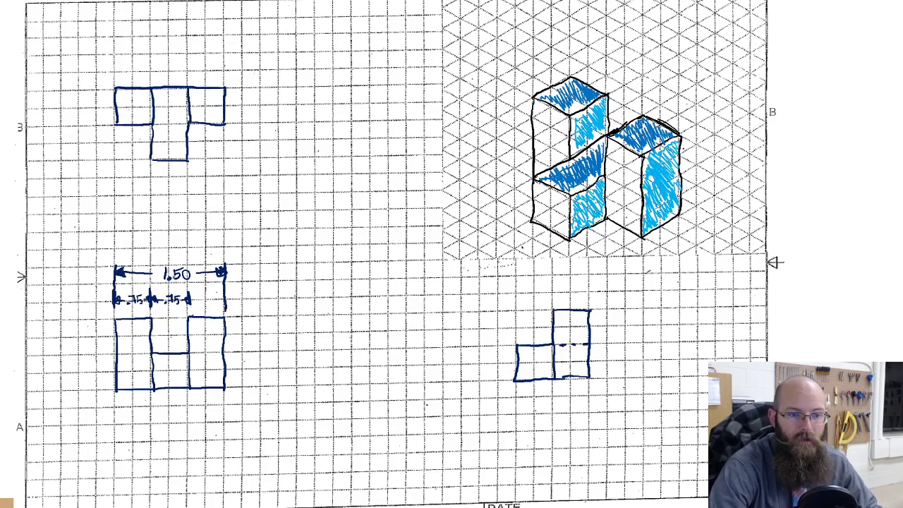
drag(151, 274, 202, 273)
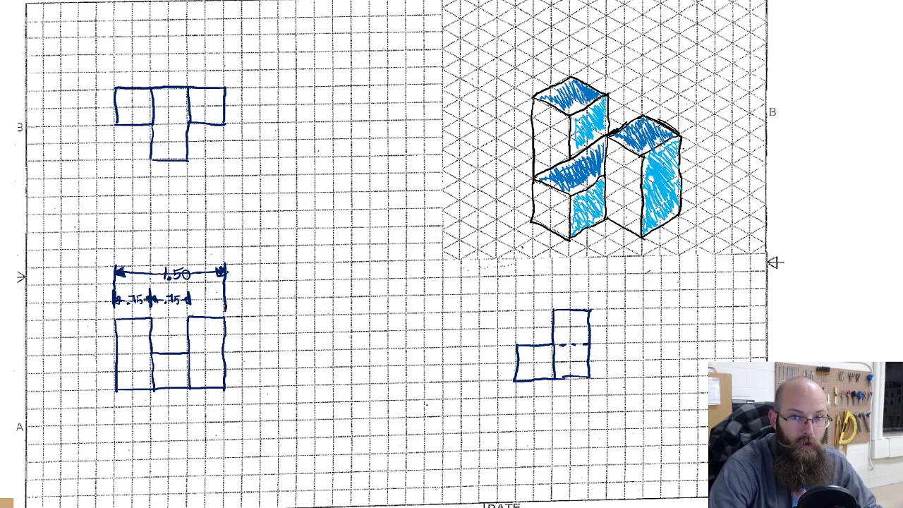
key(ctrl+z)
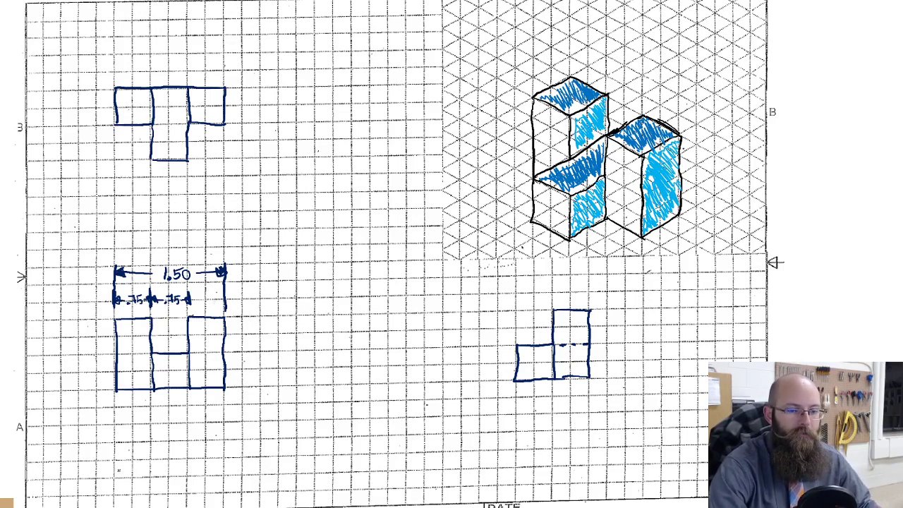
- In red ink, draw a .75 height dimension beside the front view for its middle crossbar and mark over its extension line
click(45, 499)
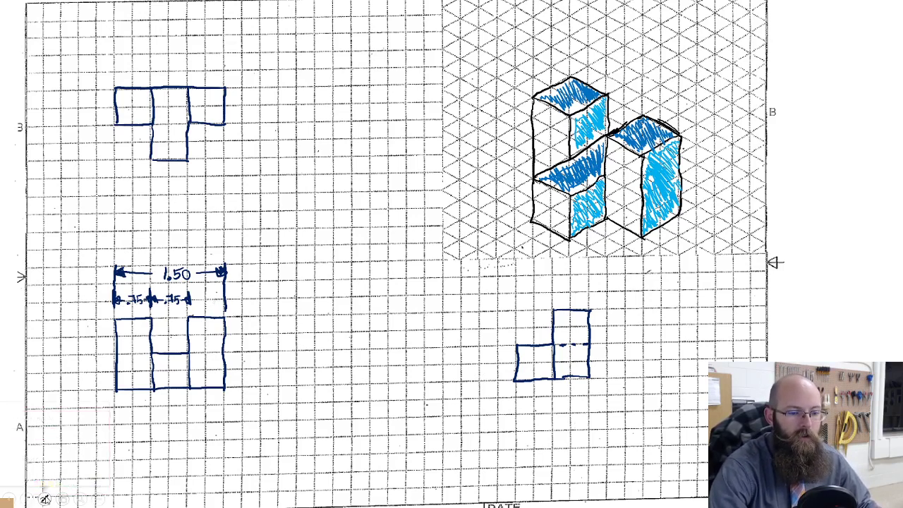
click(44, 499)
click(35, 479)
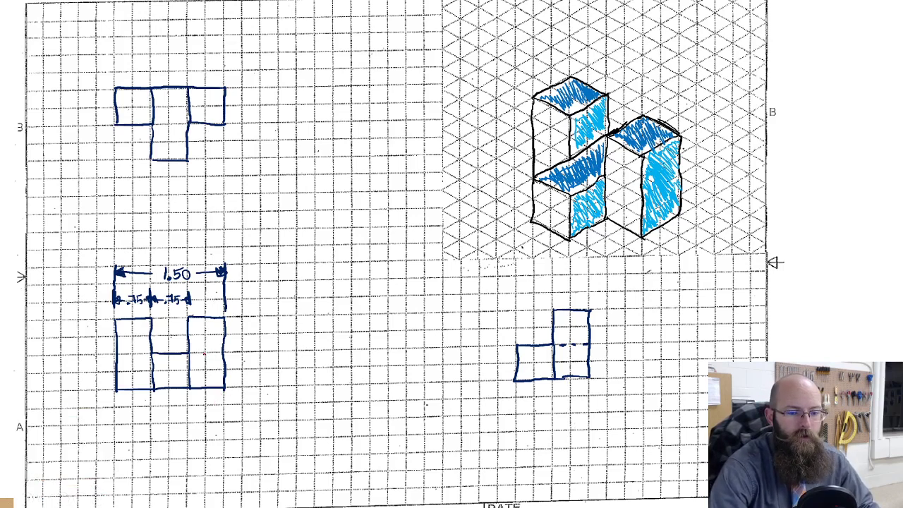
drag(205, 352, 275, 352)
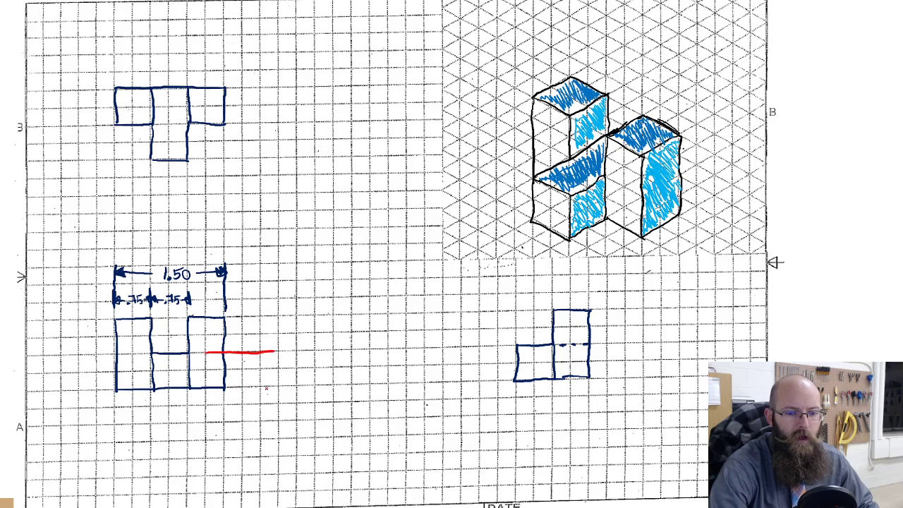
mouse_move(235, 387)
mouse_down()
mouse_move(280, 387)
mouse_move(259, 376)
mouse_move(262, 353)
mouse_move(262, 388)
mouse_up()
click(252, 372)
drag(267, 382, 266, 383)
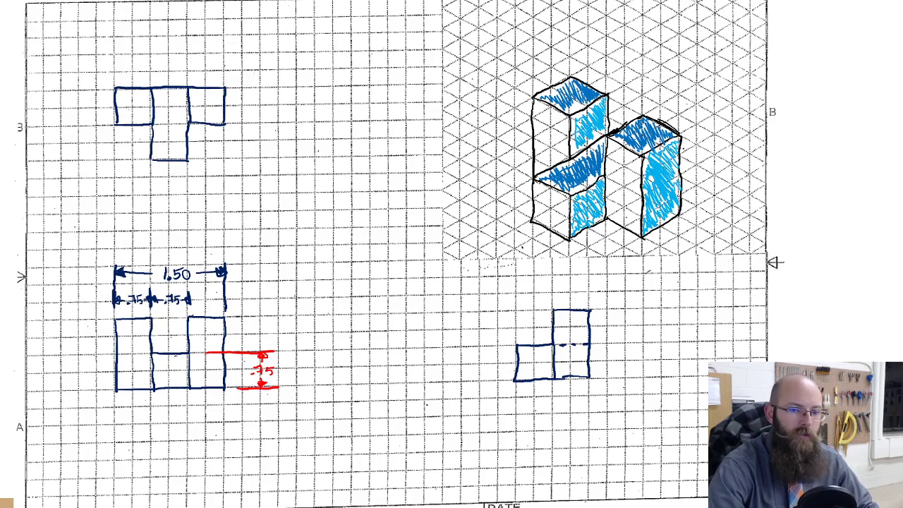
mouse_move(234, 353)
mouse_down()
mouse_move(210, 356)
mouse_move(233, 358)
mouse_up()
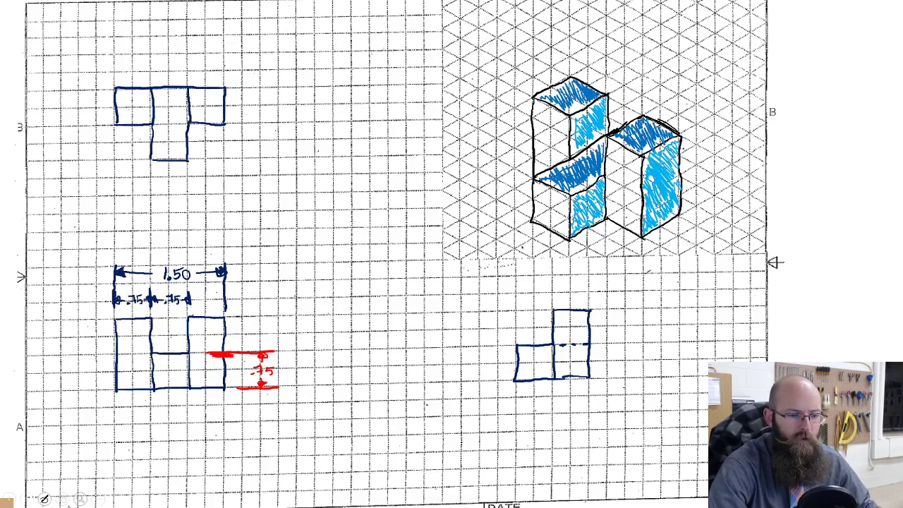
- In green ink, draw a .75 height dimension beside the lower block of the L-shaped side view
click(44, 498)
click(43, 498)
click(65, 479)
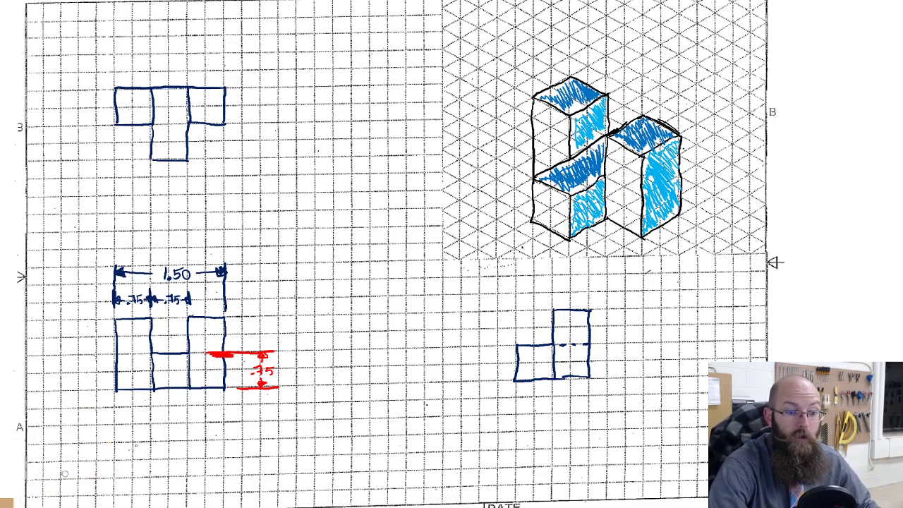
drag(502, 347, 468, 347)
mouse_move(497, 381)
mouse_down()
mouse_move(469, 381)
mouse_move(485, 361)
mouse_move(482, 368)
mouse_up()
click(477, 366)
mouse_move(490, 360)
mouse_down()
mouse_move(498, 359)
mouse_move(488, 348)
mouse_move(487, 381)
mouse_move(492, 375)
mouse_up()
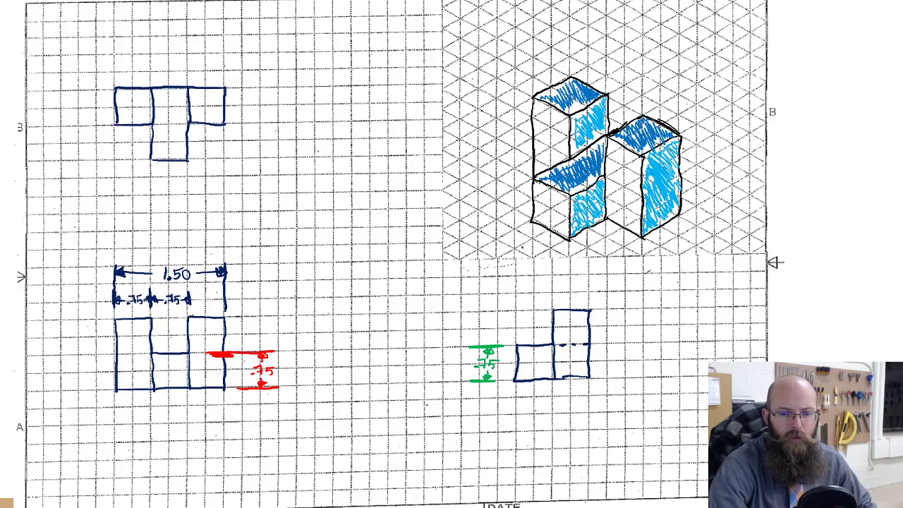
- Circle the red .75 height dimension beside the front view and erase it
mouse_move(260, 356)
mouse_down()
mouse_move(243, 388)
mouse_move(272, 358)
mouse_up()
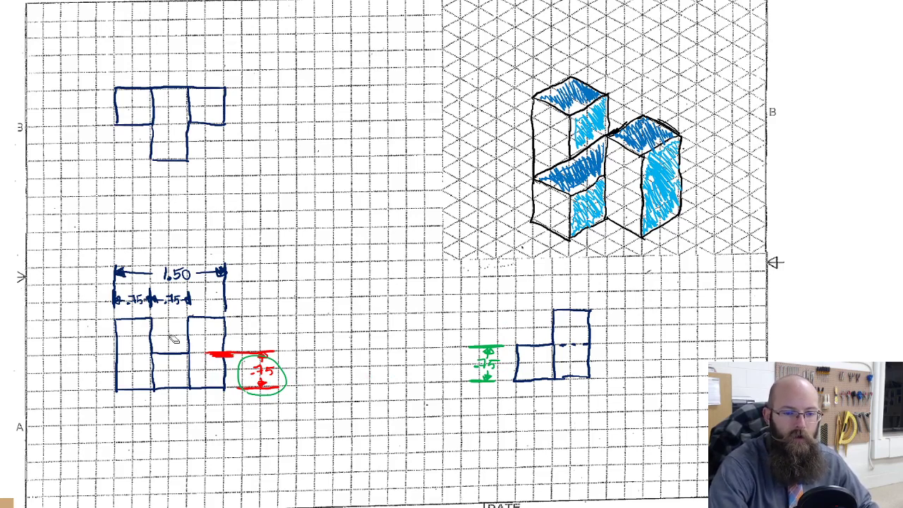
mouse_move(211, 360)
mouse_down()
mouse_move(233, 351)
mouse_move(261, 393)
mouse_move(274, 371)
mouse_up()
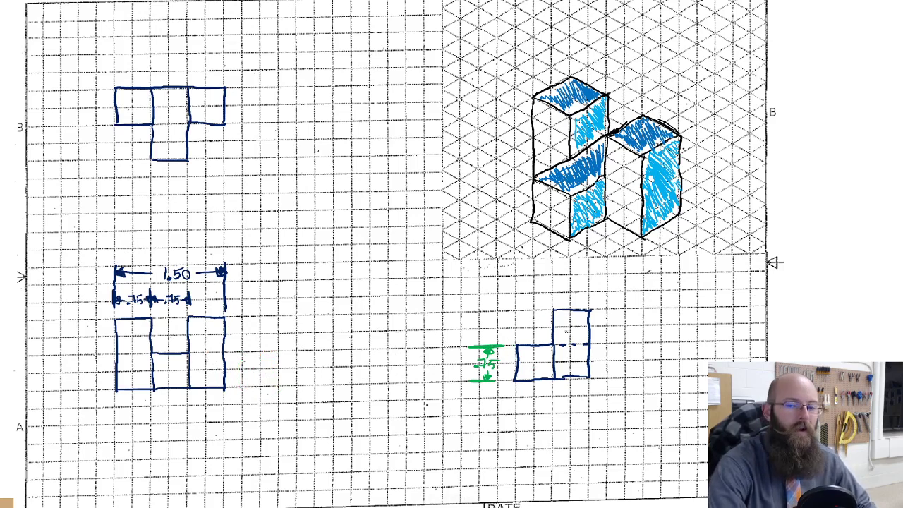
- Draw a green 1.50 overall height dimension for the side view, outside its .75 height dimension
drag(545, 308, 412, 312)
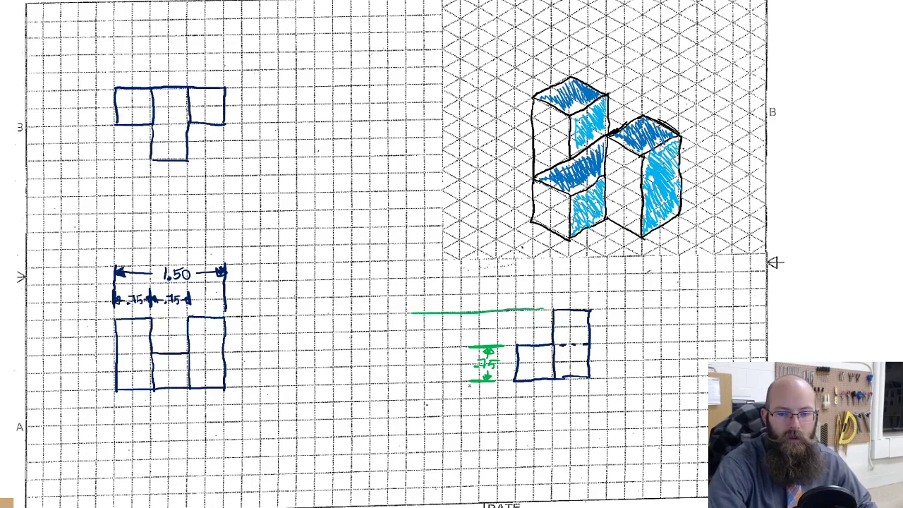
drag(470, 381, 415, 380)
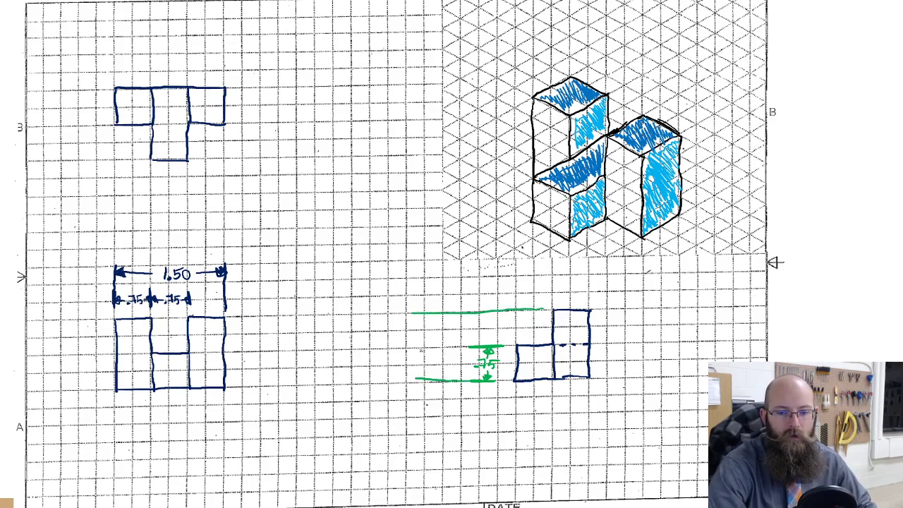
click(424, 350)
mouse_move(421, 342)
mouse_down()
mouse_move(417, 352)
mouse_move(437, 340)
mouse_up()
mouse_move(444, 342)
mouse_down()
mouse_move(447, 348)
mouse_move(436, 317)
mouse_move(437, 326)
mouse_up()
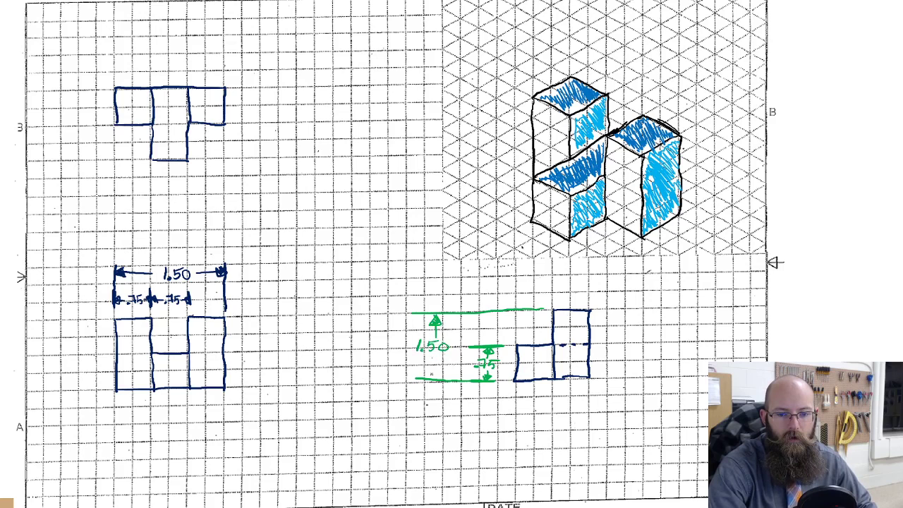
drag(431, 357, 432, 377)
drag(427, 368, 433, 378)
drag(429, 369, 437, 369)
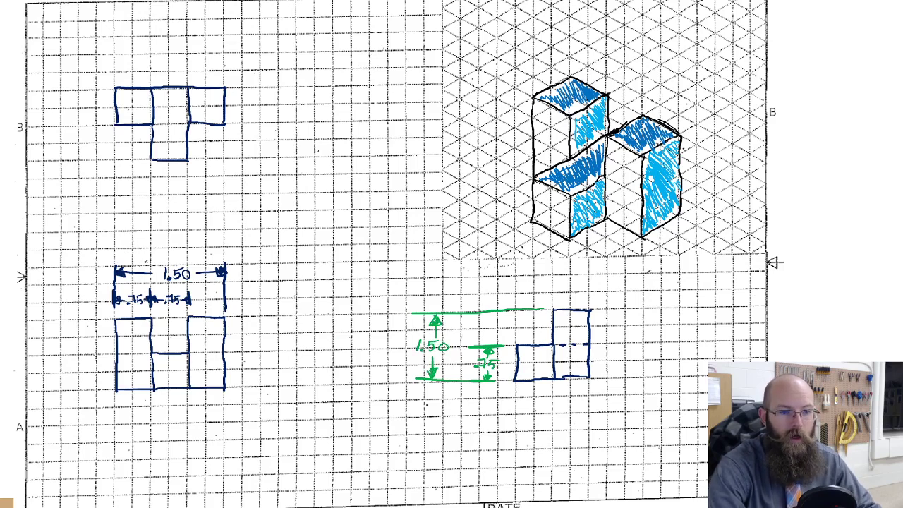
- Strike out and erase the front view's overall width value, and write 2.25 in green in its place
drag(156, 268, 195, 283)
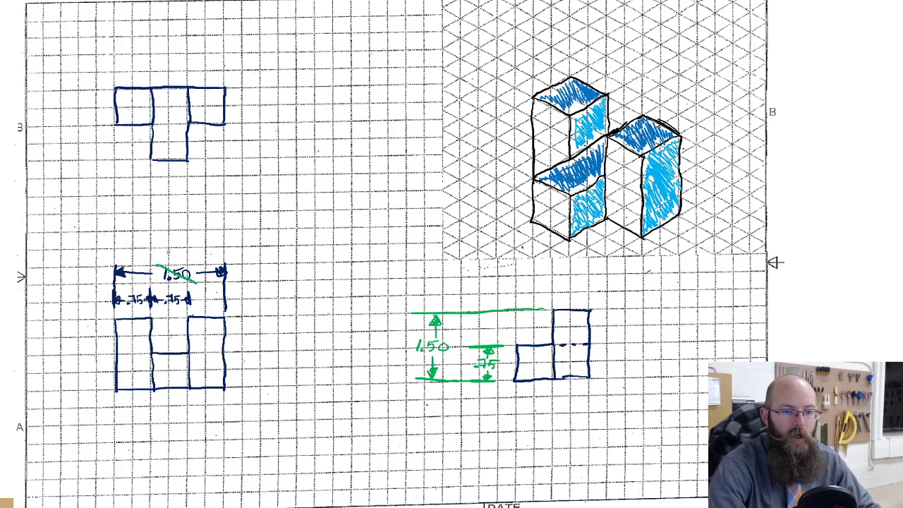
mouse_move(166, 253)
mouse_down()
mouse_move(188, 260)
mouse_move(158, 256)
mouse_move(166, 272)
mouse_move(185, 277)
mouse_up()
click(177, 260)
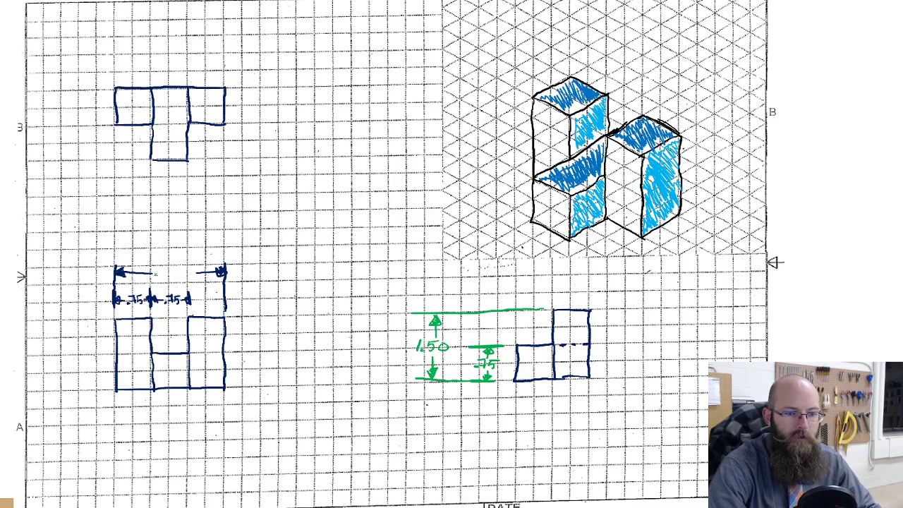
drag(167, 274, 191, 279)
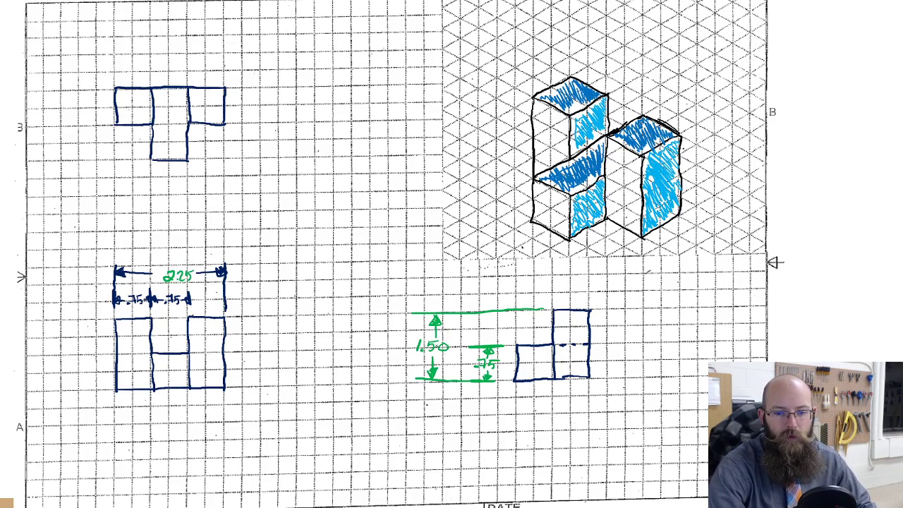
- Draw a green 1.50 overall height dimension beside the front view, with extension lines and arrowheads, and erase it
drag(241, 317, 285, 315)
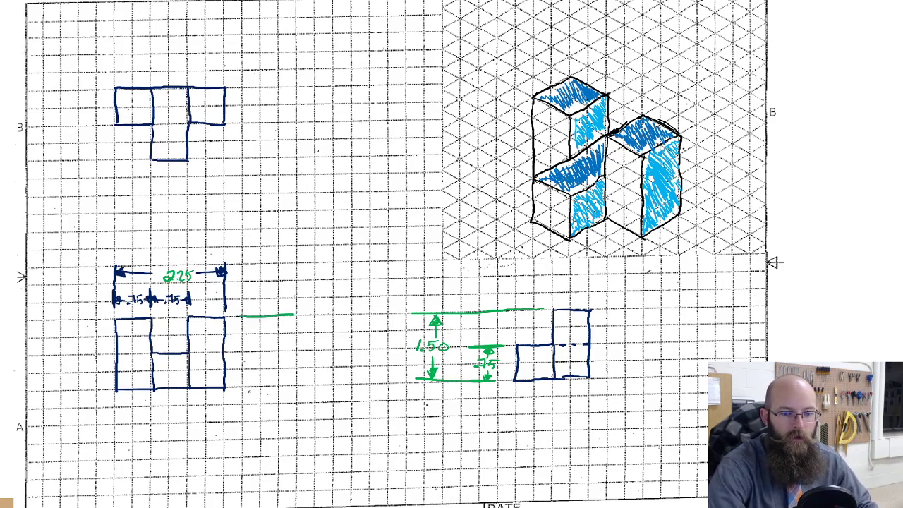
drag(243, 388, 290, 387)
click(269, 363)
mouse_move(265, 353)
mouse_down()
mouse_move(262, 365)
mouse_move(272, 364)
mouse_up()
drag(277, 355, 286, 354)
drag(290, 355, 273, 317)
drag(274, 317, 267, 329)
drag(274, 317, 279, 326)
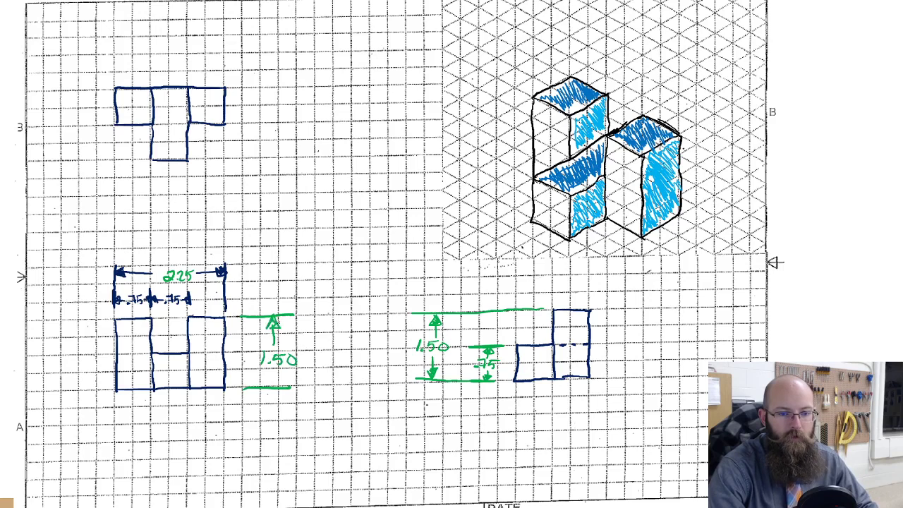
mouse_move(274, 368)
mouse_down()
mouse_move(274, 387)
mouse_move(282, 378)
mouse_up()
drag(271, 378, 279, 385)
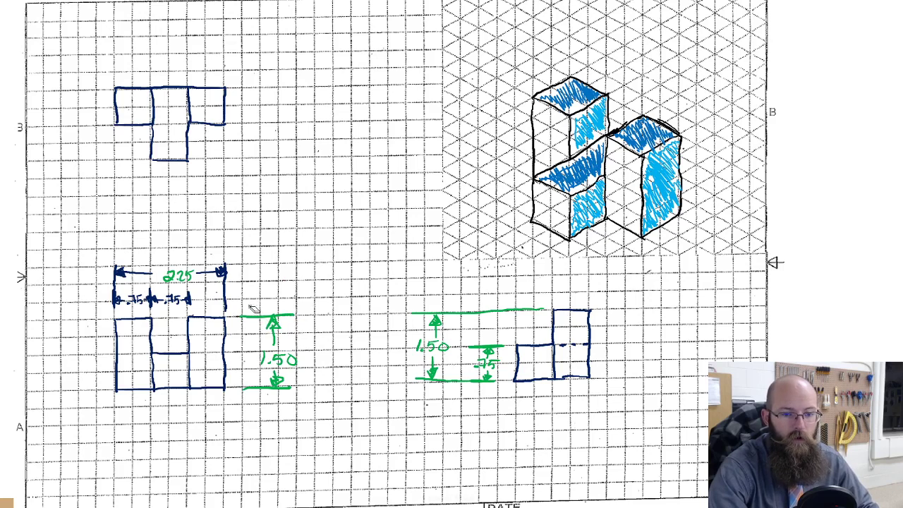
mouse_move(251, 313)
mouse_down()
mouse_move(282, 351)
mouse_move(261, 379)
mouse_up()
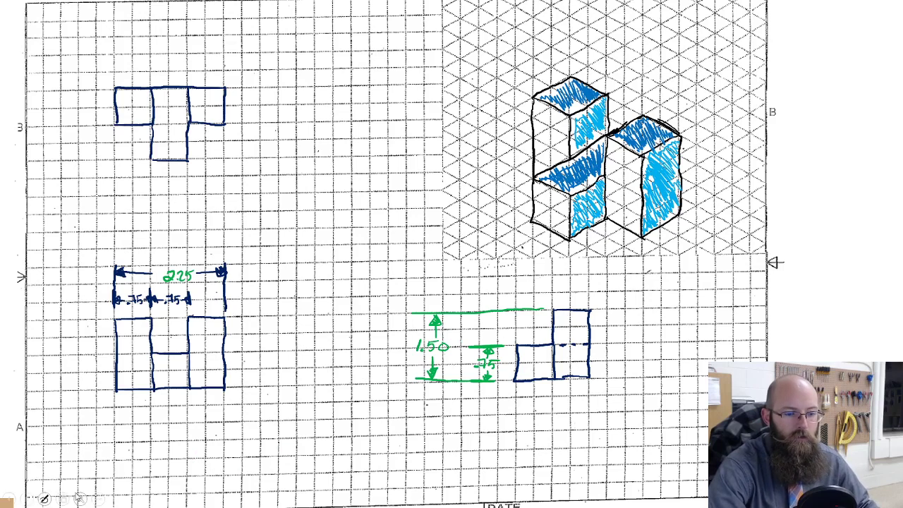
- In dark red ink, draw a .75 width dimension above the side view's taller block
click(44, 499)
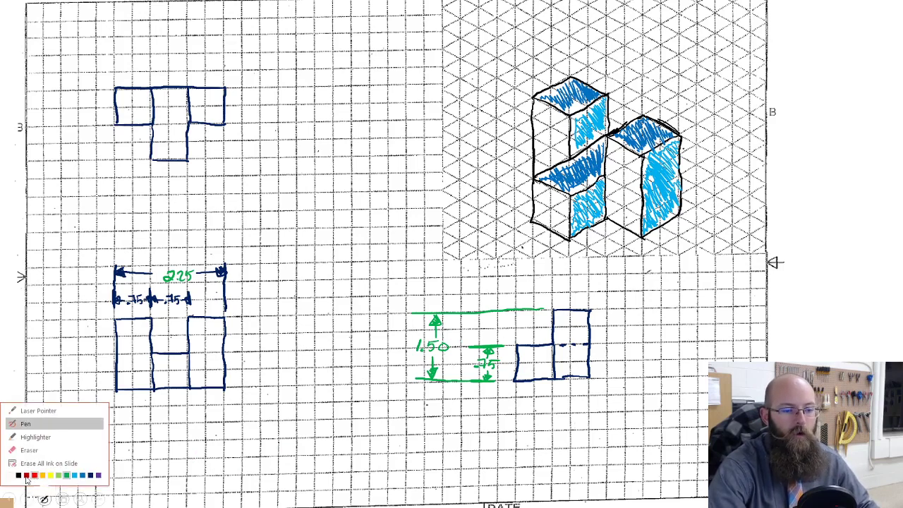
click(27, 476)
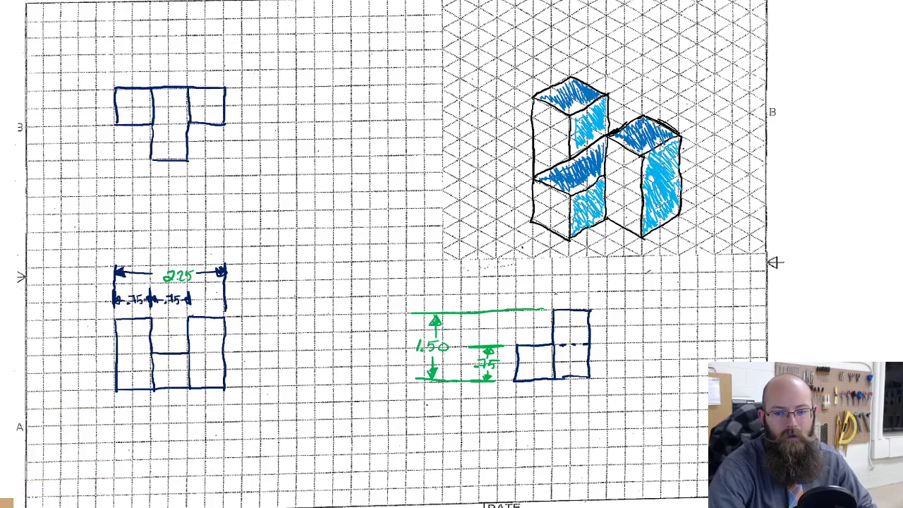
mouse_move(552, 286)
mouse_down()
mouse_move(552, 298)
mouse_move(592, 300)
mouse_move(554, 291)
mouse_move(563, 296)
mouse_up()
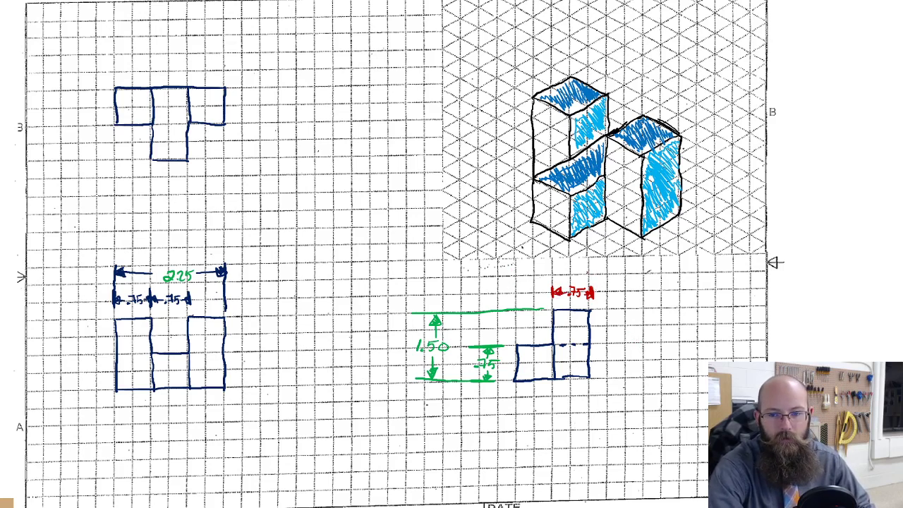
drag(588, 288, 587, 261)
mouse_move(517, 261)
mouse_down()
mouse_move(518, 332)
mouse_move(535, 309)
mouse_up()
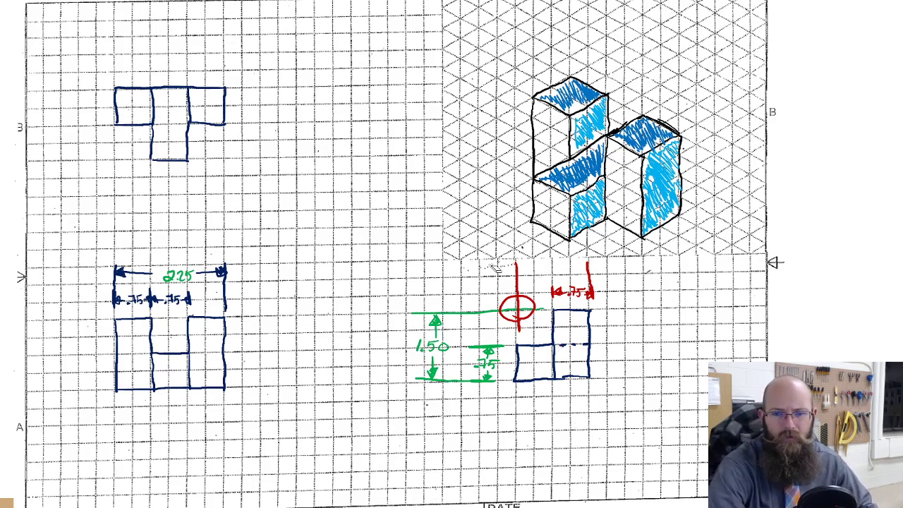
drag(499, 290, 522, 302)
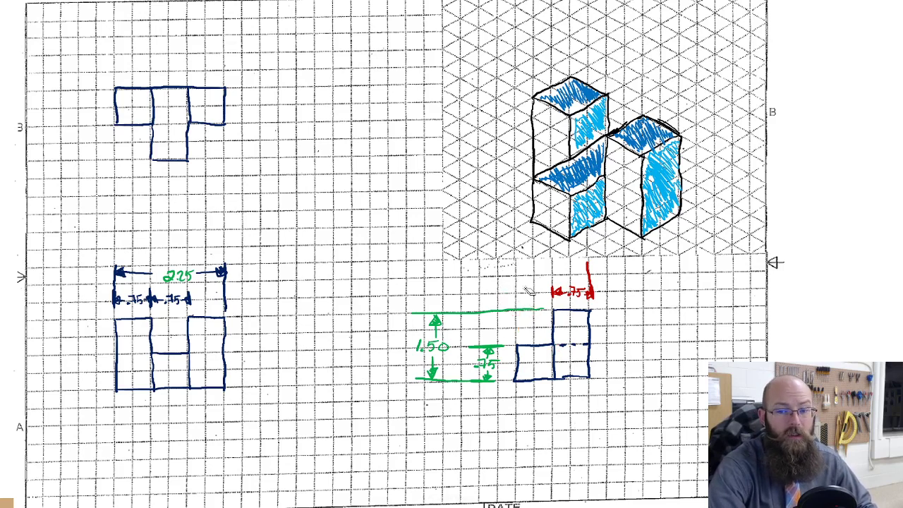
drag(597, 268, 565, 269)
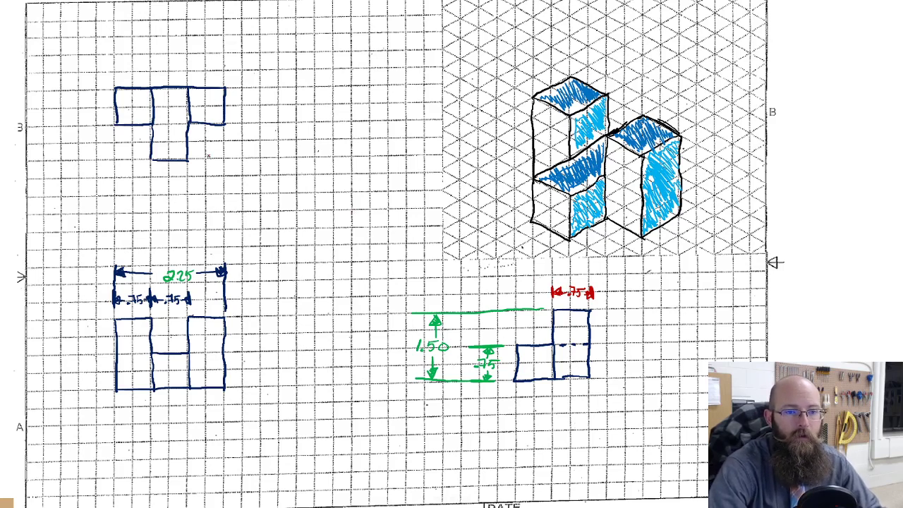
- In dark red ink, draw a 1.50 overall depth dimension beside the top view, with extension lines and arrowheads
drag(204, 158, 280, 154)
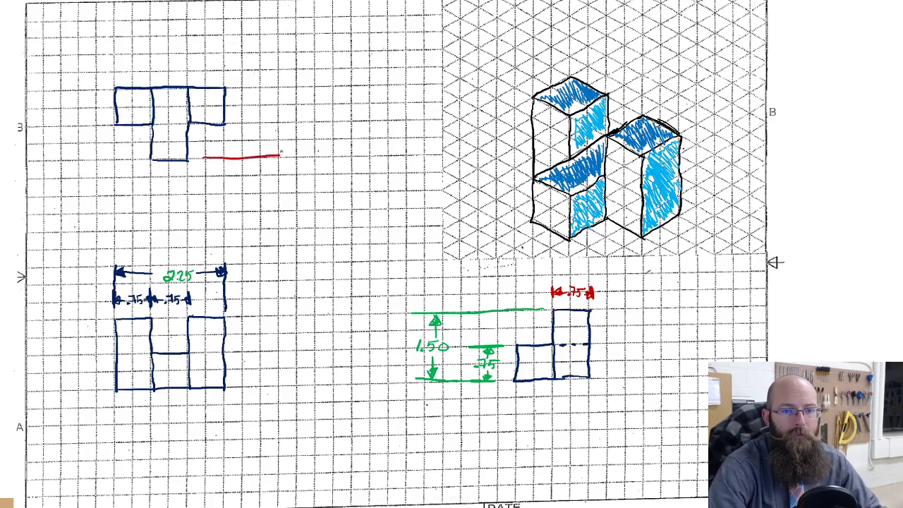
mouse_move(240, 88)
mouse_down()
mouse_move(276, 86)
mouse_move(252, 119)
mouse_move(280, 111)
mouse_move(268, 93)
mouse_up()
click(258, 119)
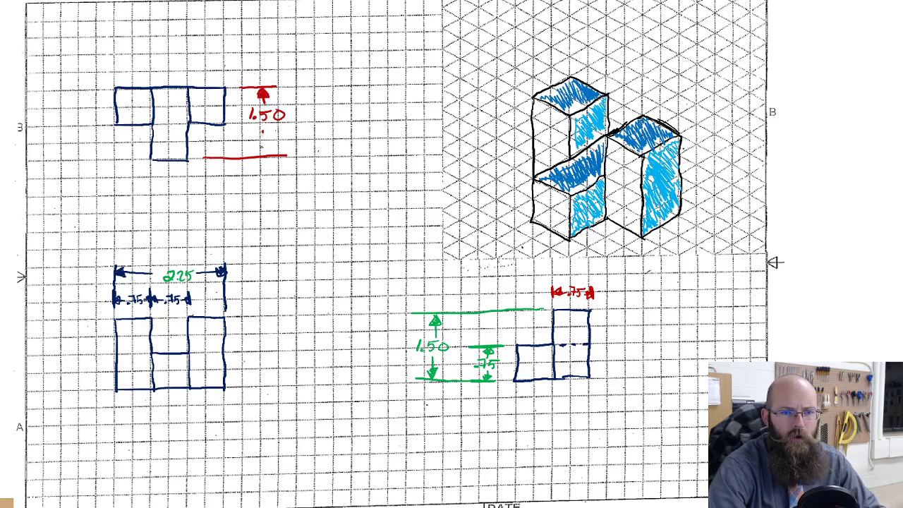
drag(262, 133, 261, 151)
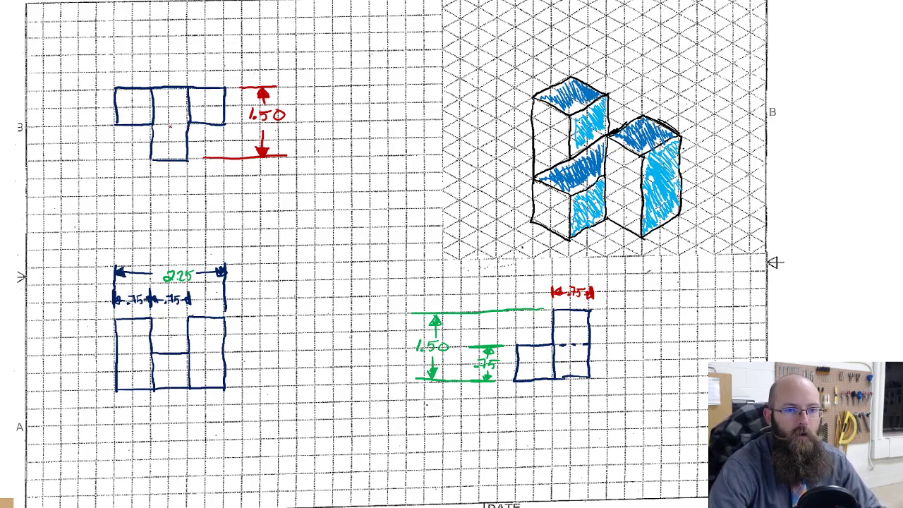
- Mark the top view's lower edges and right edge and the upper edge of the side view's taller block in dark red
drag(181, 161, 192, 161)
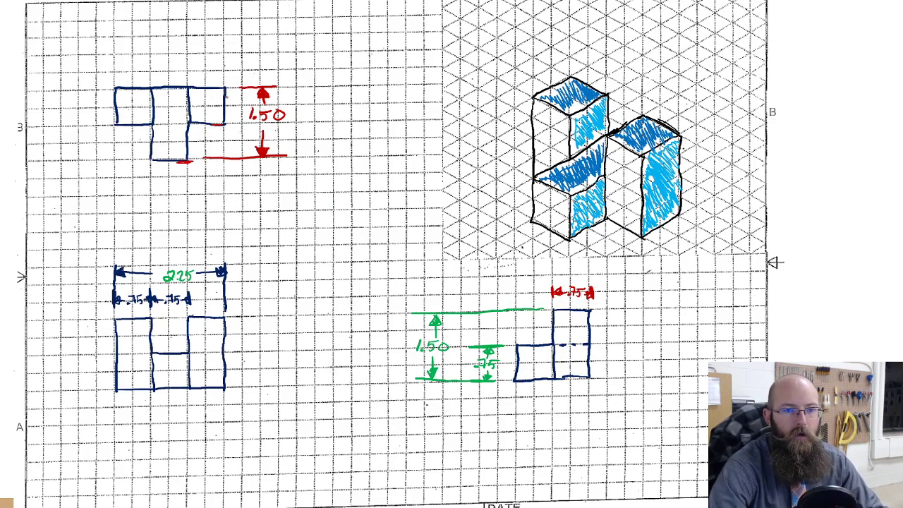
drag(225, 91, 225, 119)
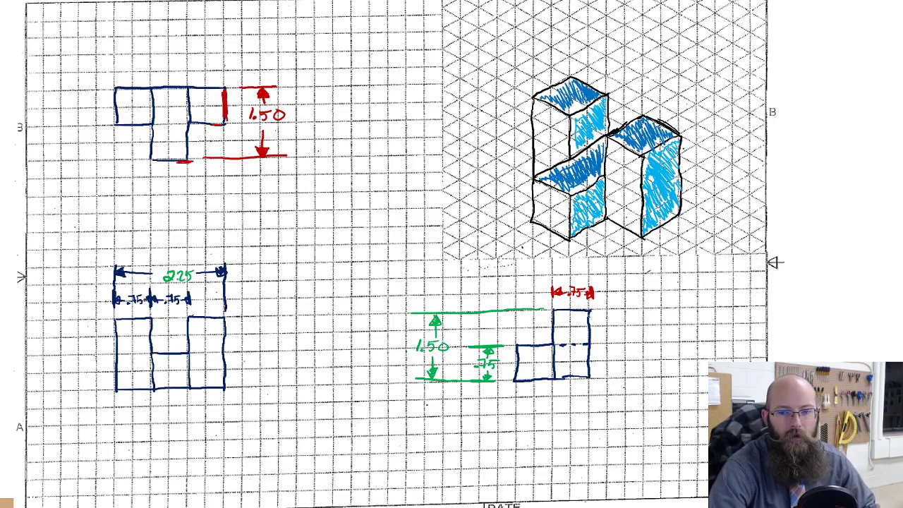
mouse_move(571, 310)
mouse_down()
mouse_move(586, 310)
mouse_move(562, 310)
mouse_move(587, 311)
mouse_up()
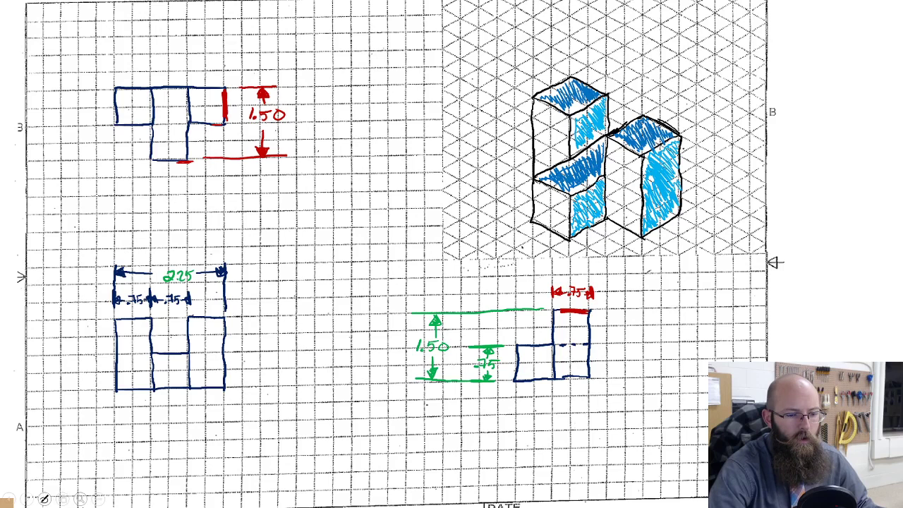
- In bright red ink, write NO above and to the left of the top view, and to the left of and below the front view
click(44, 498)
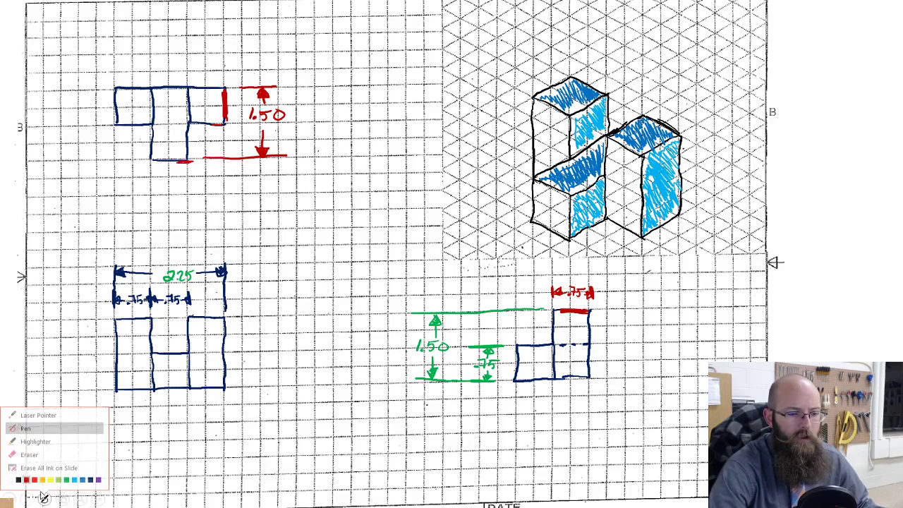
click(35, 479)
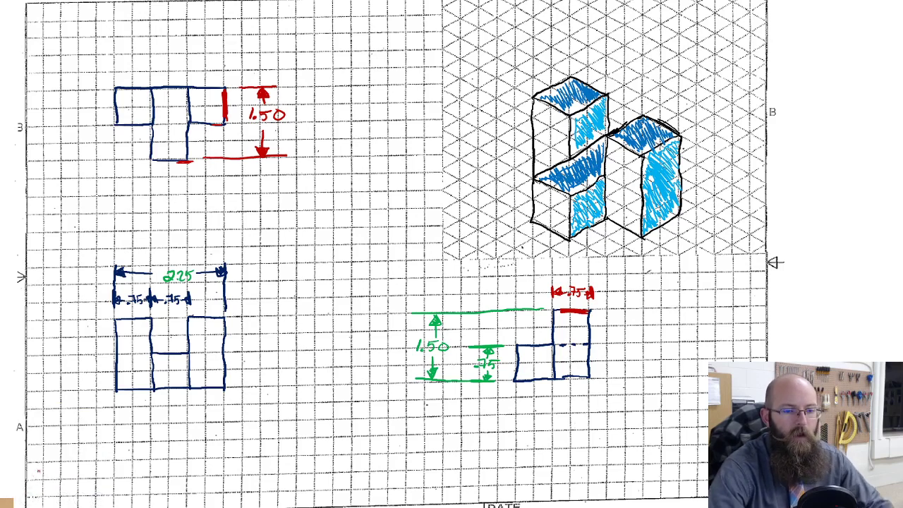
drag(148, 52, 182, 21)
mouse_move(203, 21)
mouse_down()
mouse_move(188, 41)
mouse_move(205, 21)
mouse_up()
drag(32, 137, 71, 110)
mouse_move(29, 387)
mouse_down()
mouse_move(55, 357)
mouse_move(71, 361)
mouse_up()
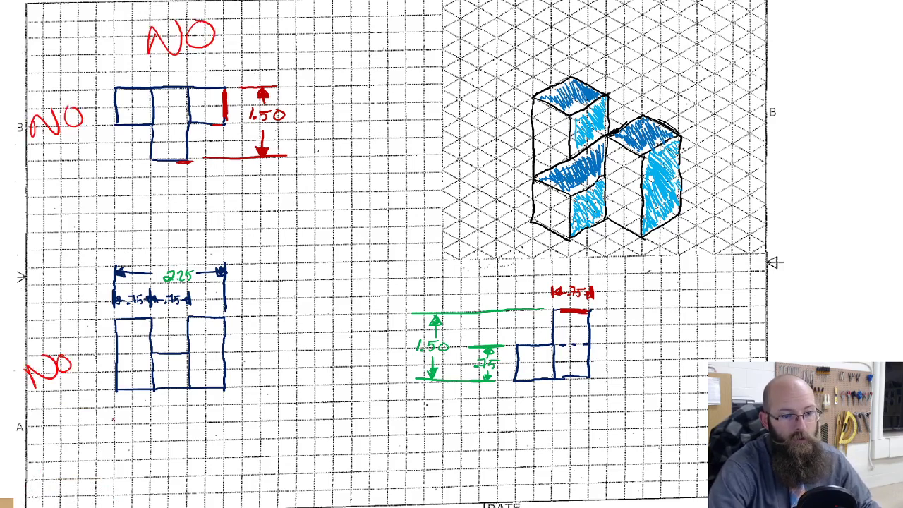
mouse_move(159, 460)
mouse_down()
mouse_move(186, 439)
mouse_move(199, 442)
mouse_up()
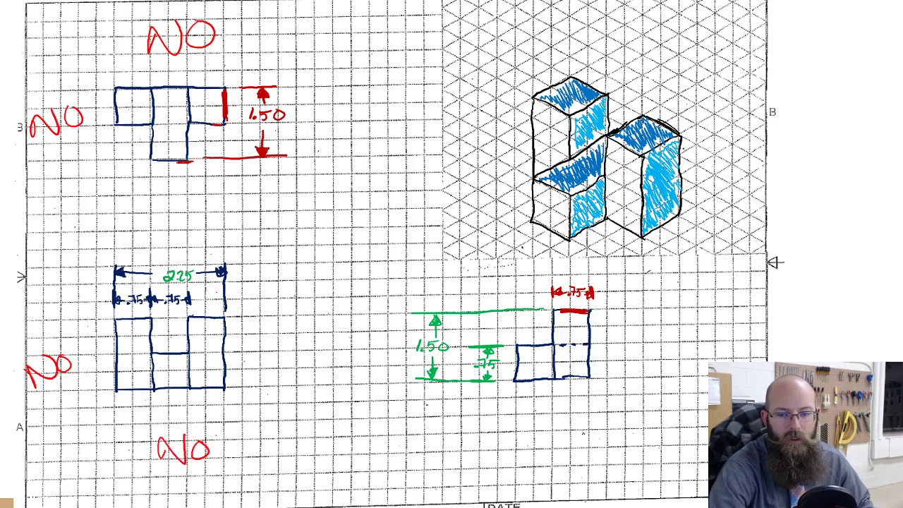
- Write NO in bright red below the side view and to its right
mouse_move(549, 446)
mouse_down()
mouse_move(575, 418)
mouse_move(591, 422)
mouse_up()
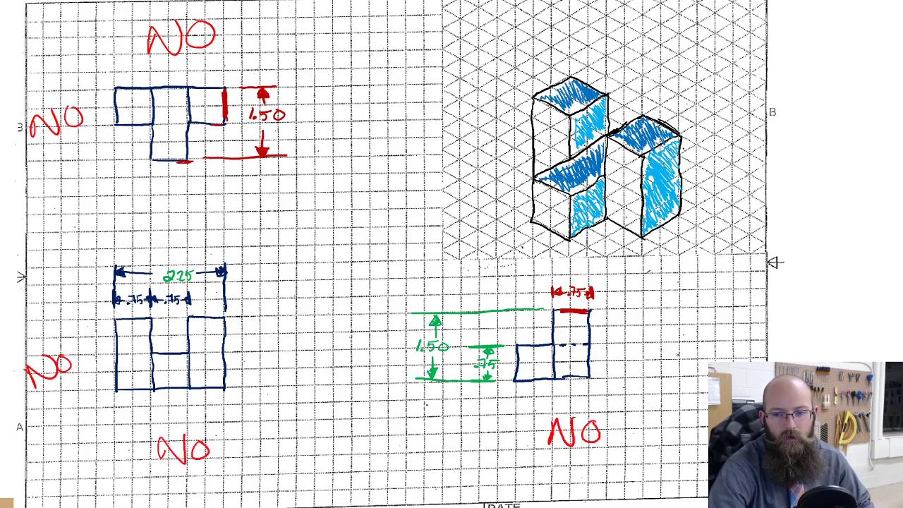
mouse_move(678, 355)
mouse_down()
mouse_move(702, 355)
mouse_move(708, 326)
mouse_up()
drag(730, 331, 728, 333)
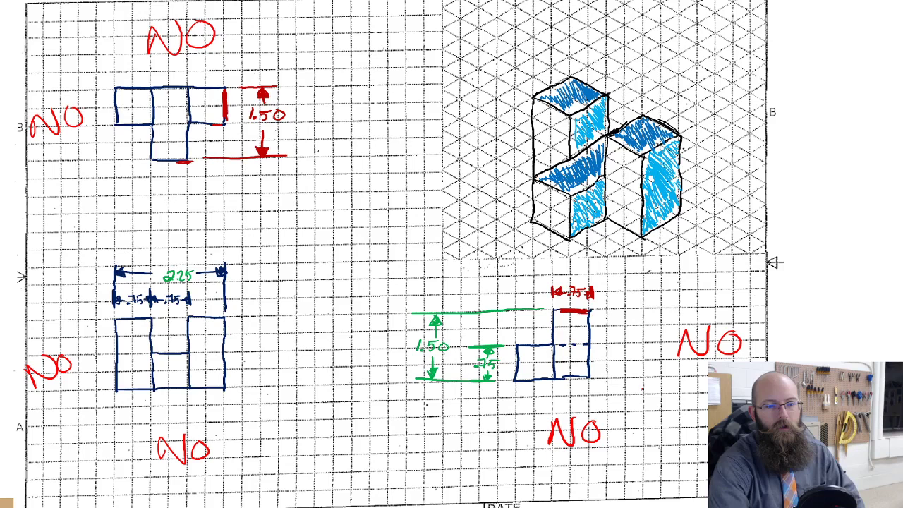